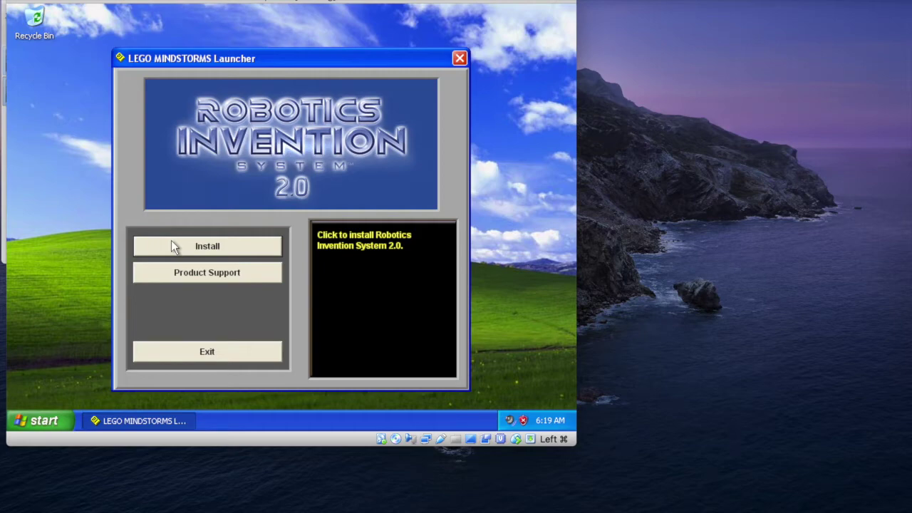
Install Robotics Invention System 2.0 to C:\Program Files\LEGO MINDSTORMS\RIS 2.0, keeping the existing DirectX version
left_click(171, 244)
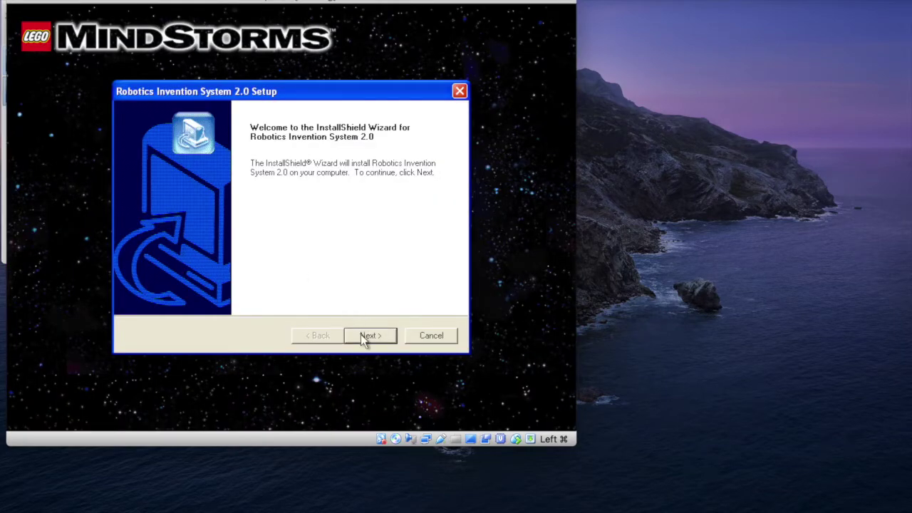
left_click(362, 337)
left_click(362, 338)
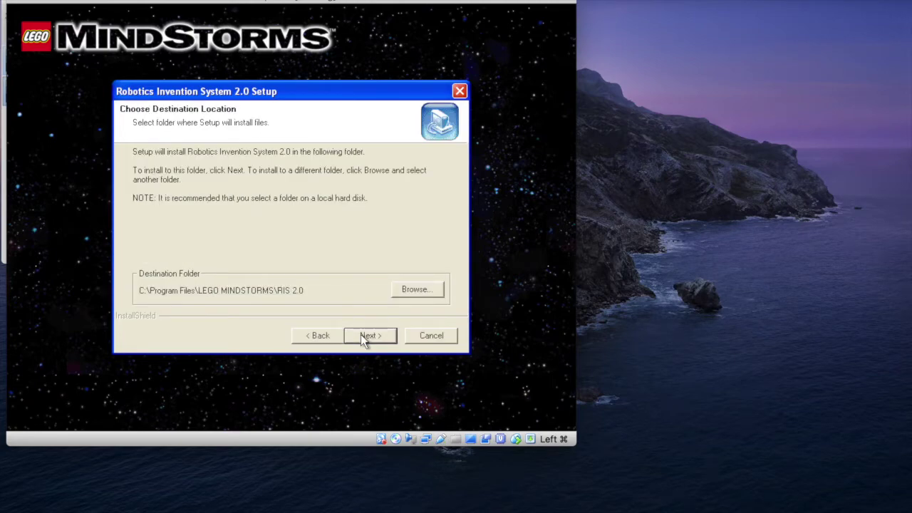
left_click(361, 335)
left_click(361, 334)
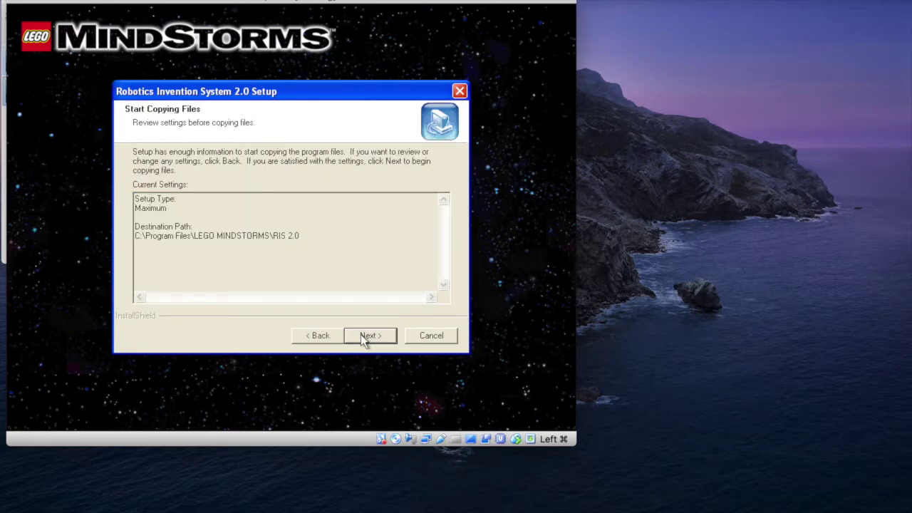
left_click(361, 334)
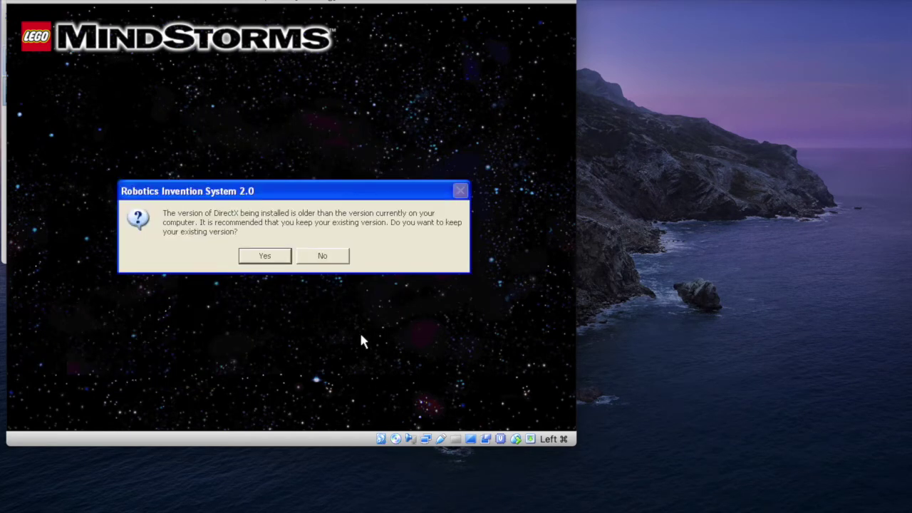
left_click(264, 255)
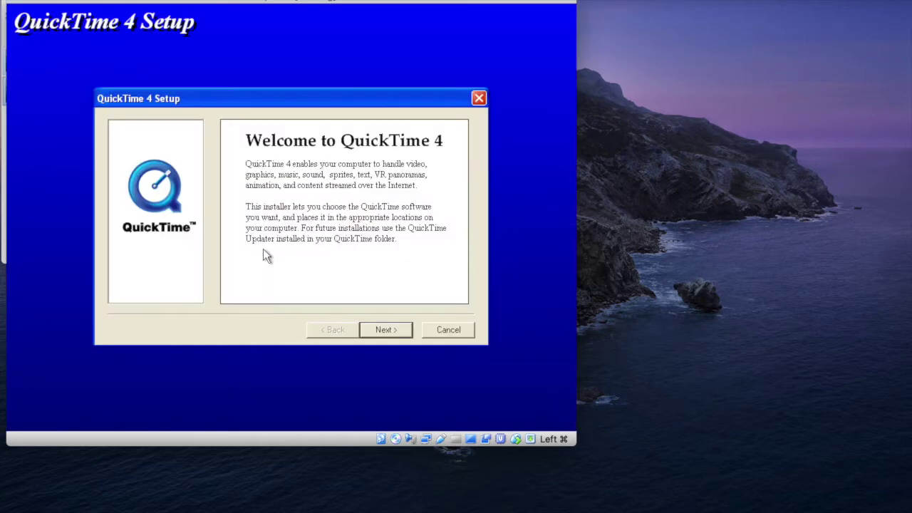
Install QuickTime 4 with its default options and blank registration fields, and finish the setup by restarting the computer now
left_click(376, 329)
left_click(377, 329)
left_click(377, 329)
left_click(377, 329)
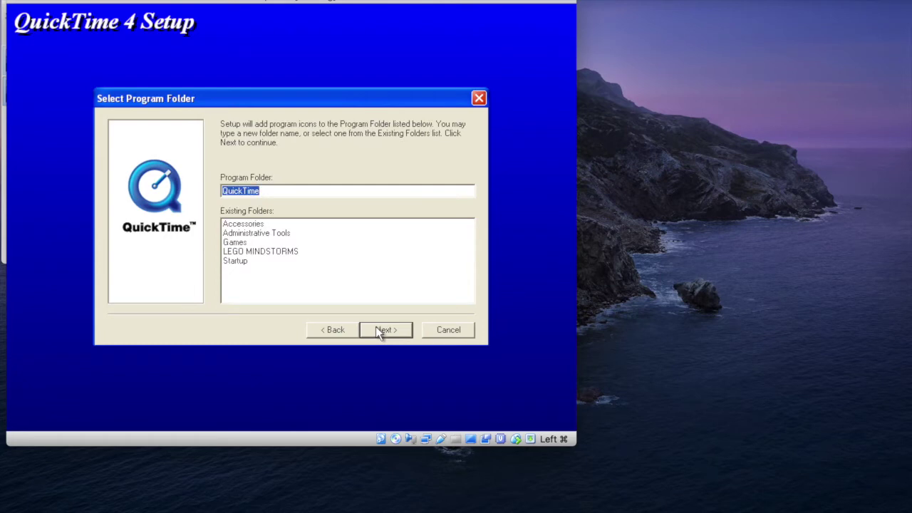
left_click(377, 329)
left_click(376, 329)
left_click(377, 329)
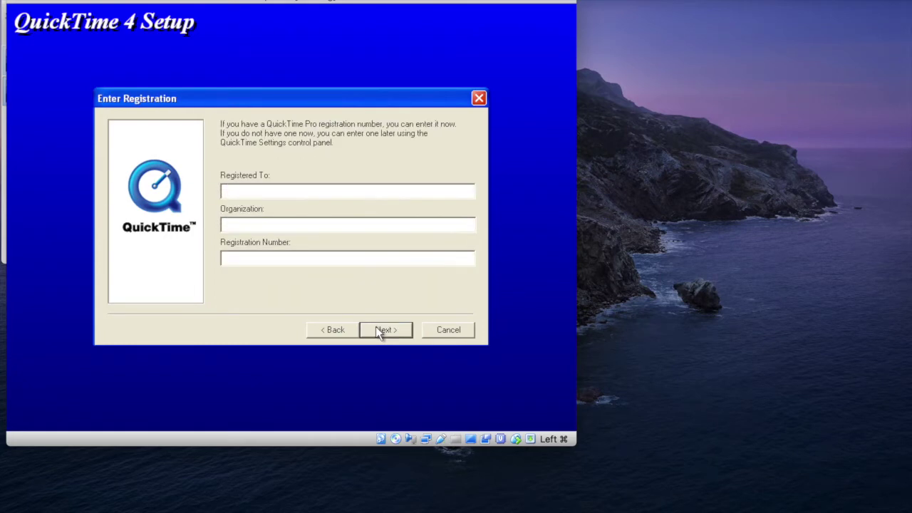
left_click(377, 329)
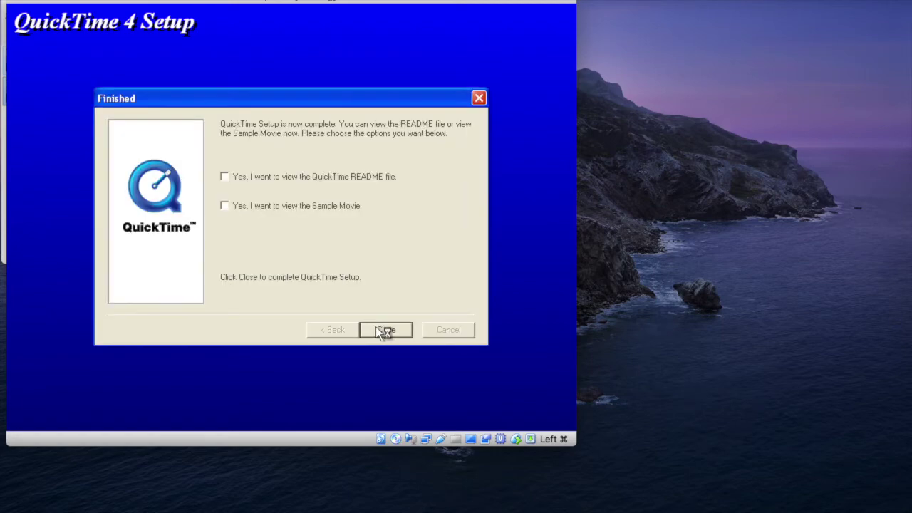
left_click(385, 330)
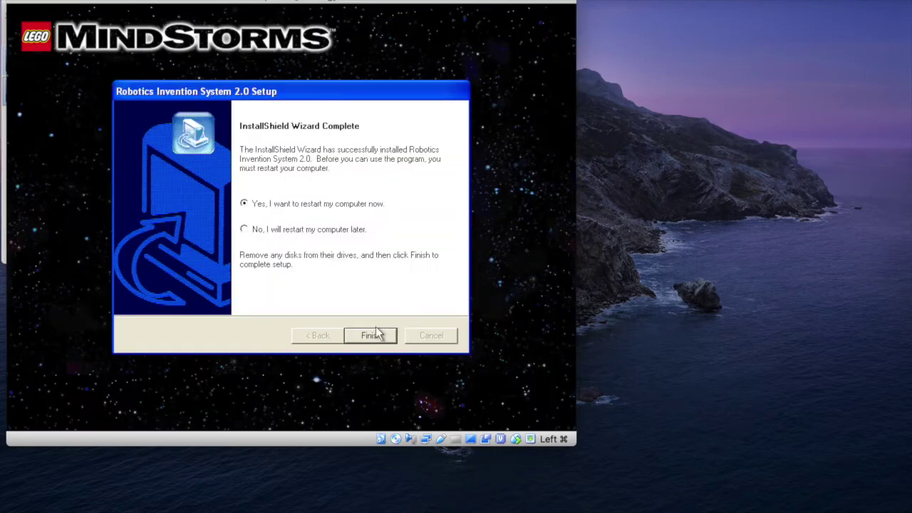
left_click(373, 336)
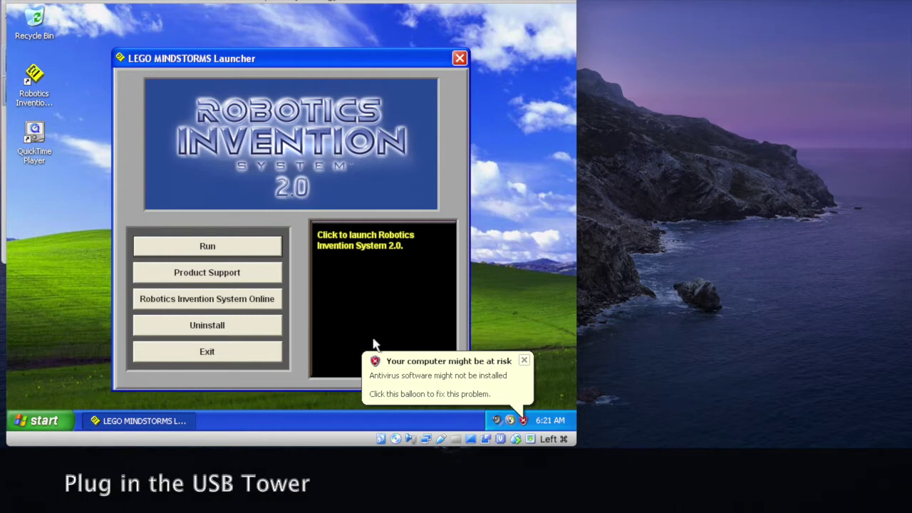
Attach the LEGO Group LEGO USB Tower to the virtual machine and dismiss the Windows notification balloons
left_click(441, 440)
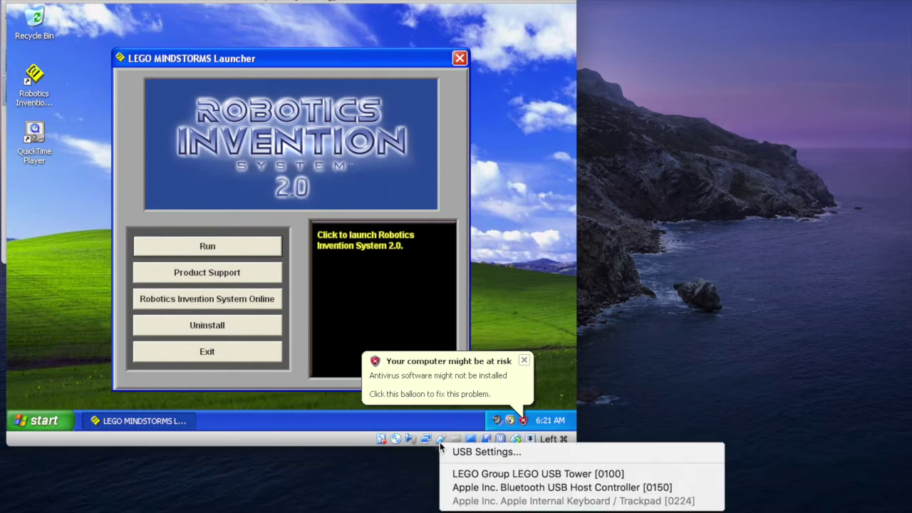
left_click(468, 474)
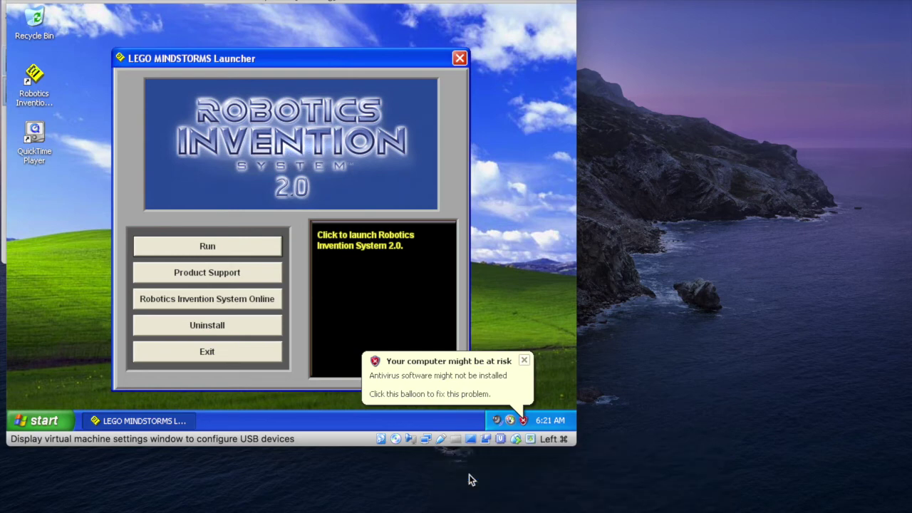
left_click(525, 361)
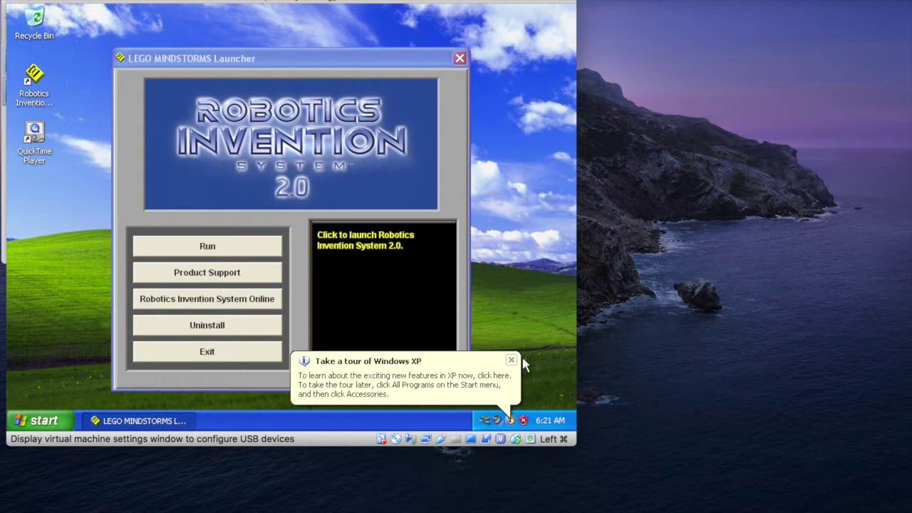
left_click(510, 360)
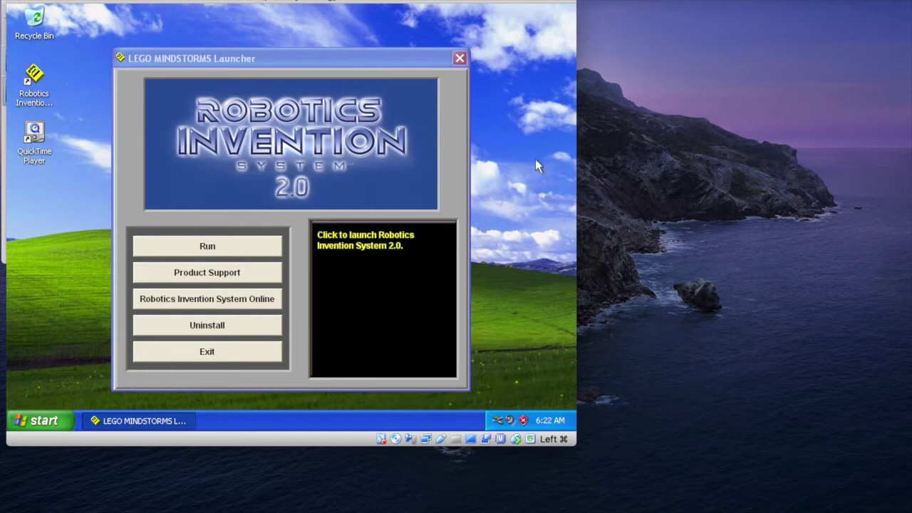
Move the launcher window aside and install the LEGO USB Tower software with the Found New Hardware Wizard, allowing Windows Update this time only
left_click(386, 51)
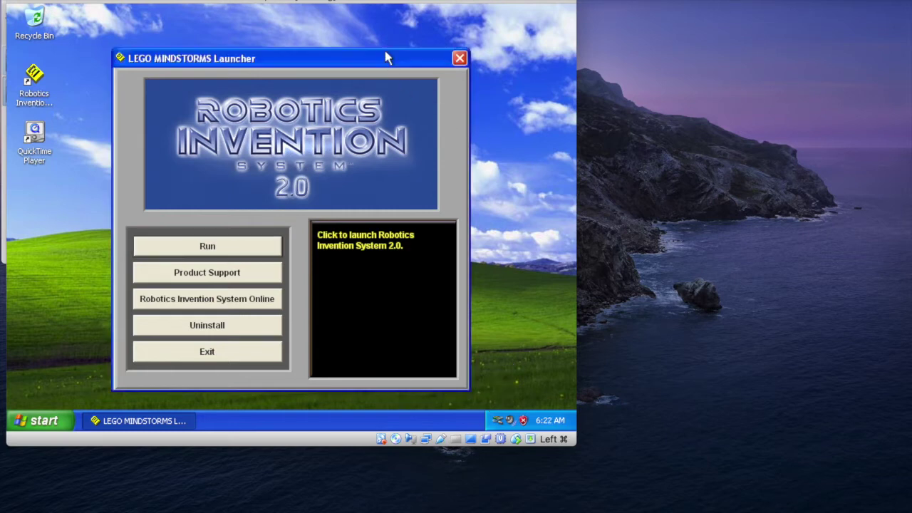
left_click_drag(385, 52, 474, 24)
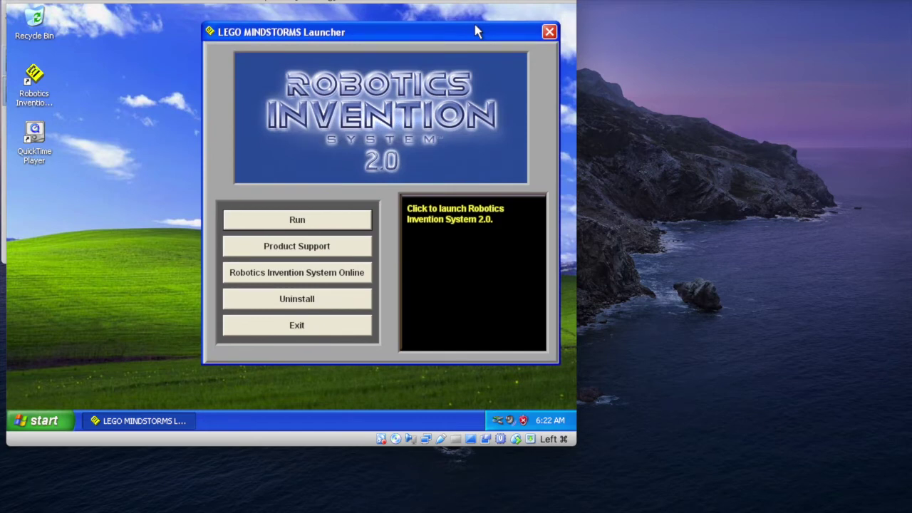
left_click(69, 285)
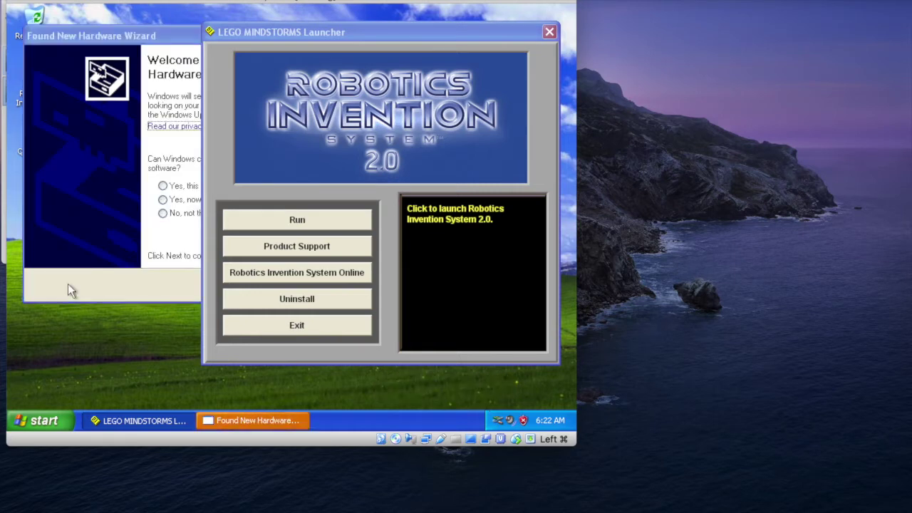
left_click(90, 259)
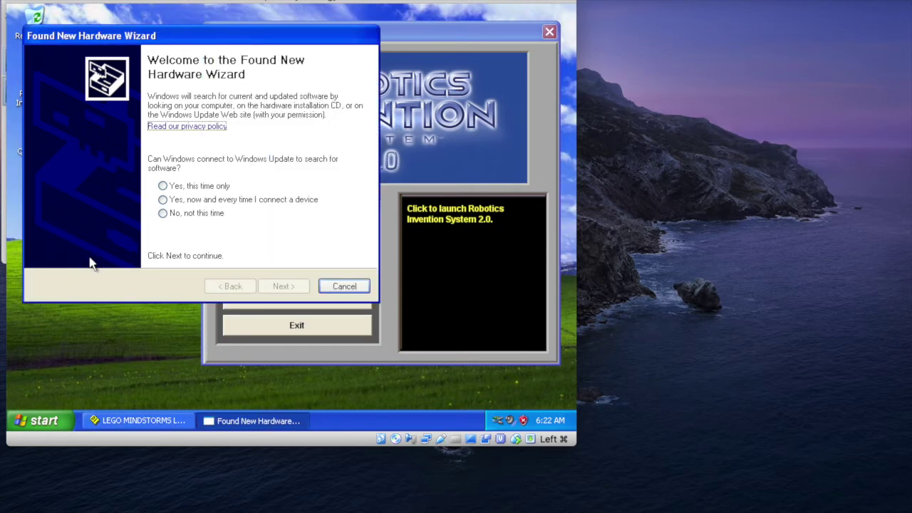
left_click(162, 186)
left_click(281, 286)
left_click(280, 287)
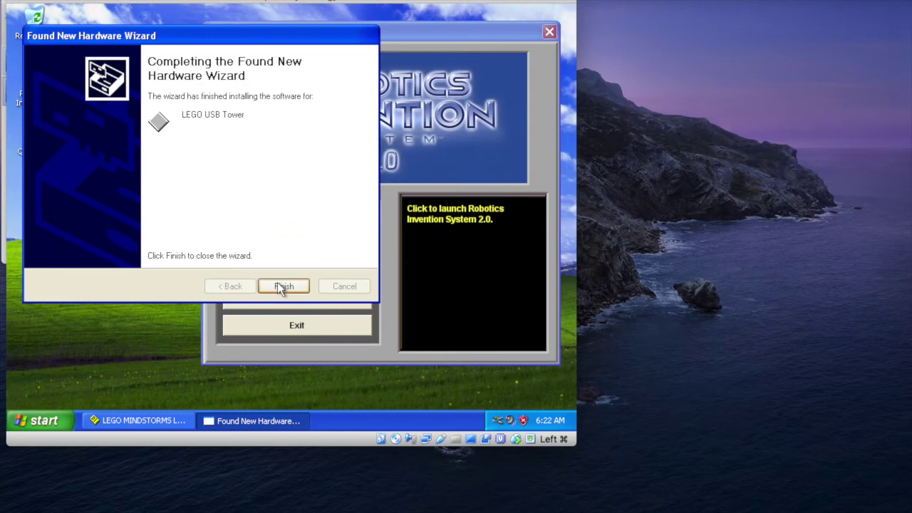
left_click(283, 286)
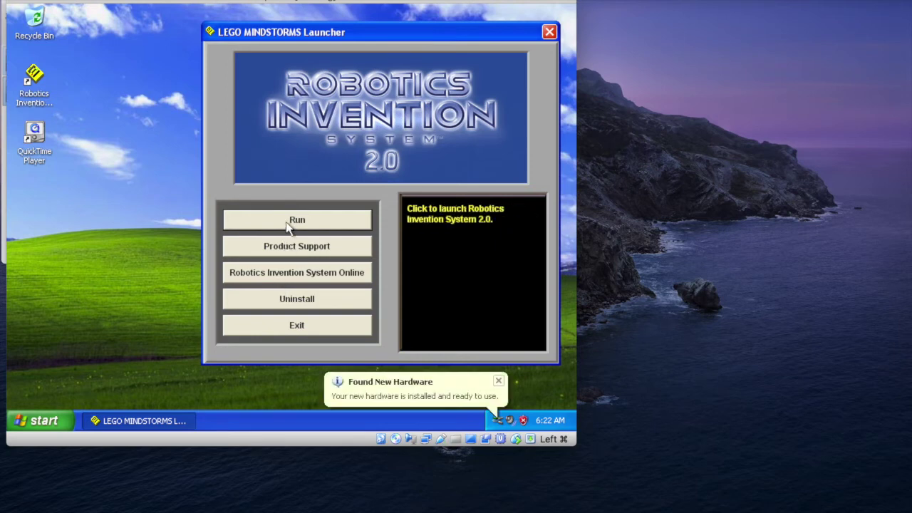
Run Robotics Invention System 2.0 and advance through the Hardware Setup screens for the tower and RCX brick
left_click(323, 222)
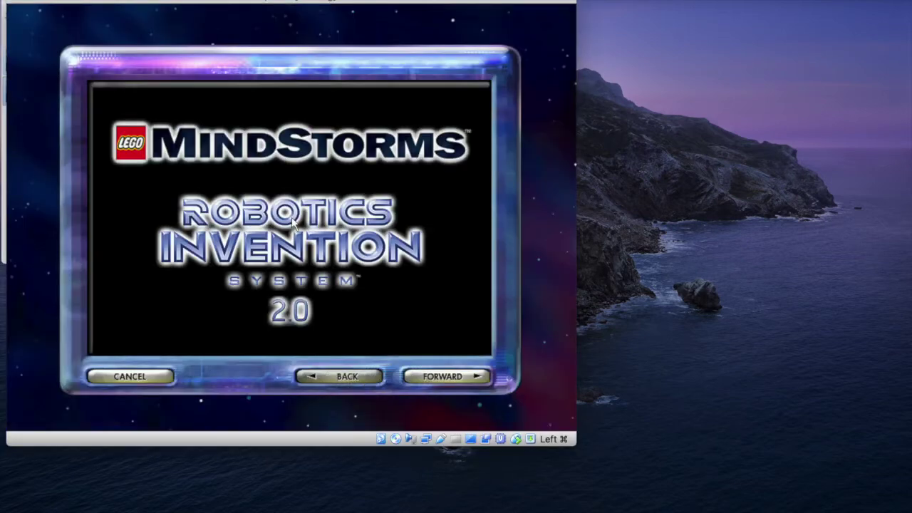
left_click(437, 380)
left_click(437, 379)
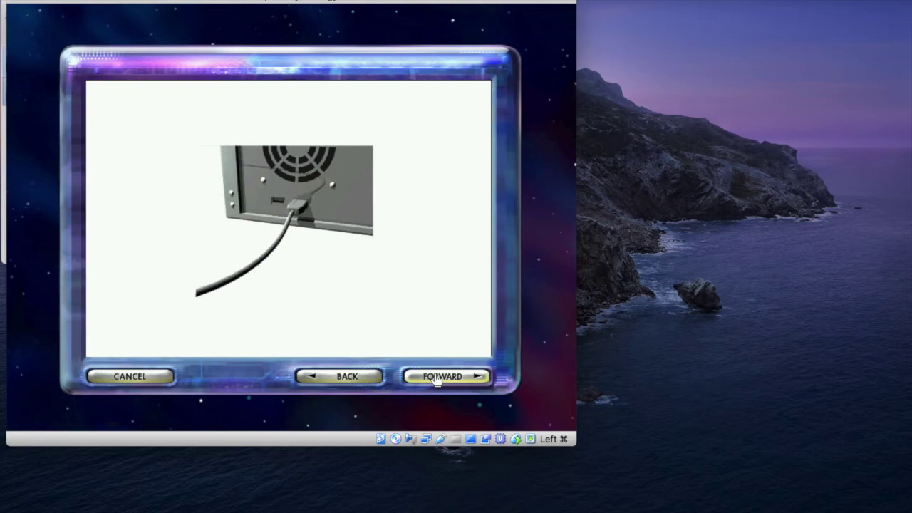
left_click(437, 378)
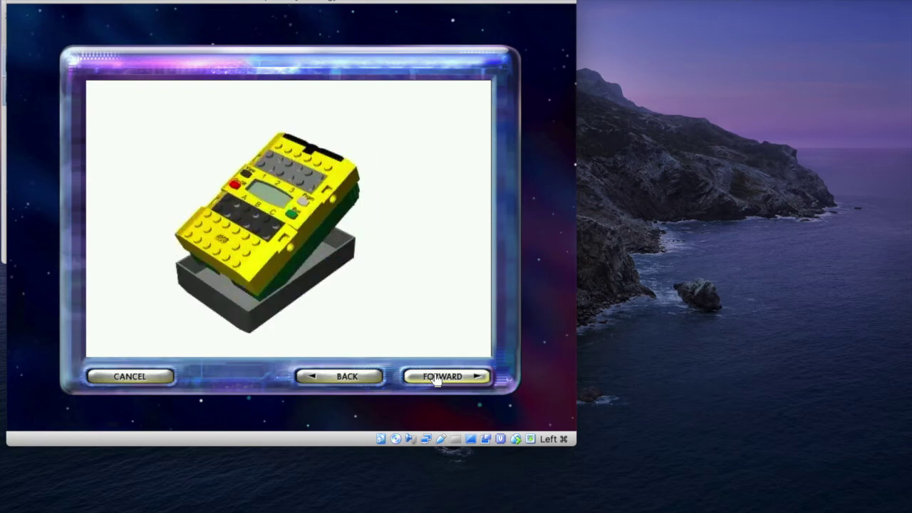
left_click(436, 377)
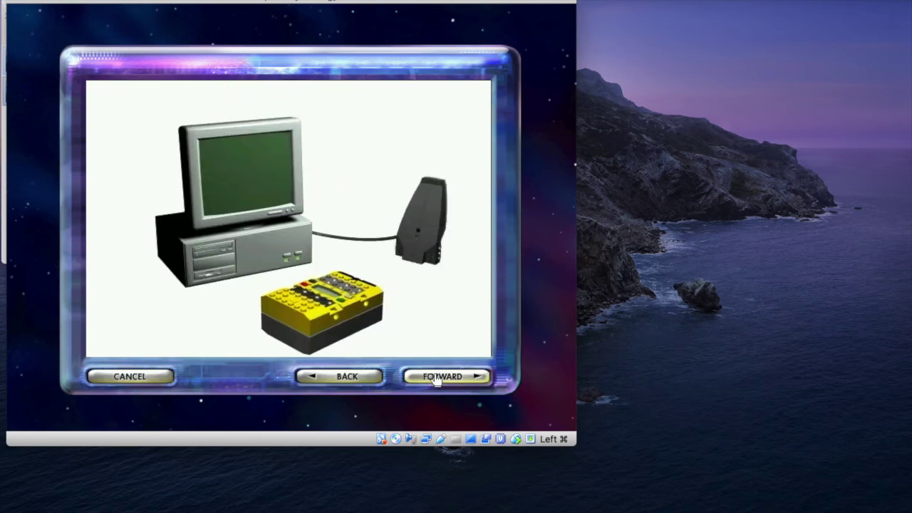
left_click(436, 378)
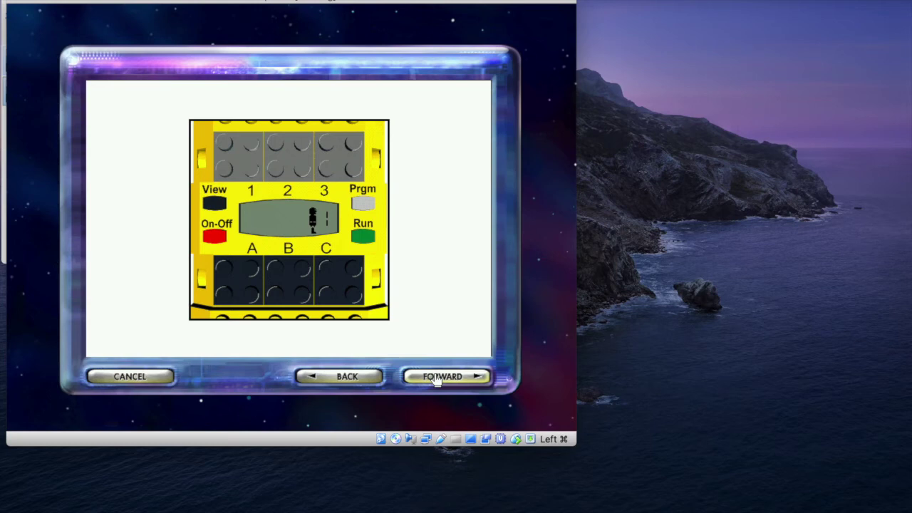
left_click(436, 379)
Cancel Hardware Setup, confirm the cancellation, and log in by entering the user's name
left_click(104, 377)
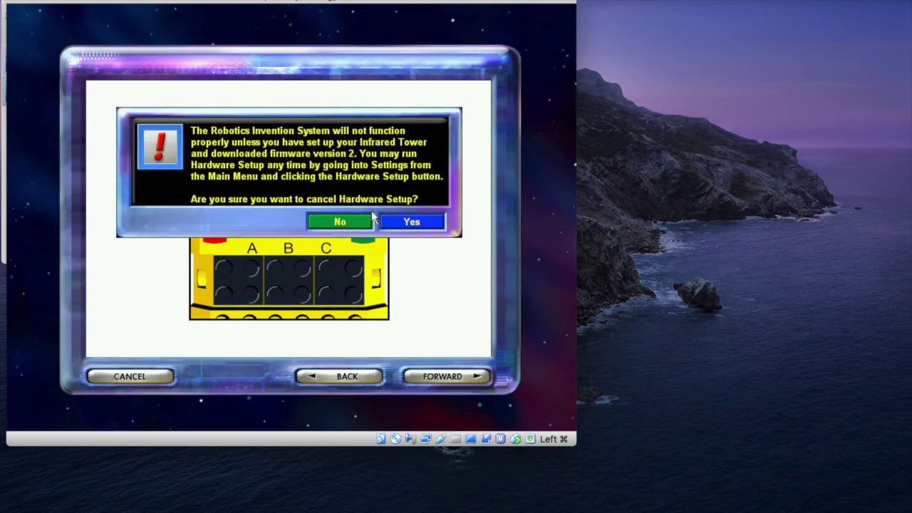
left_click(402, 222)
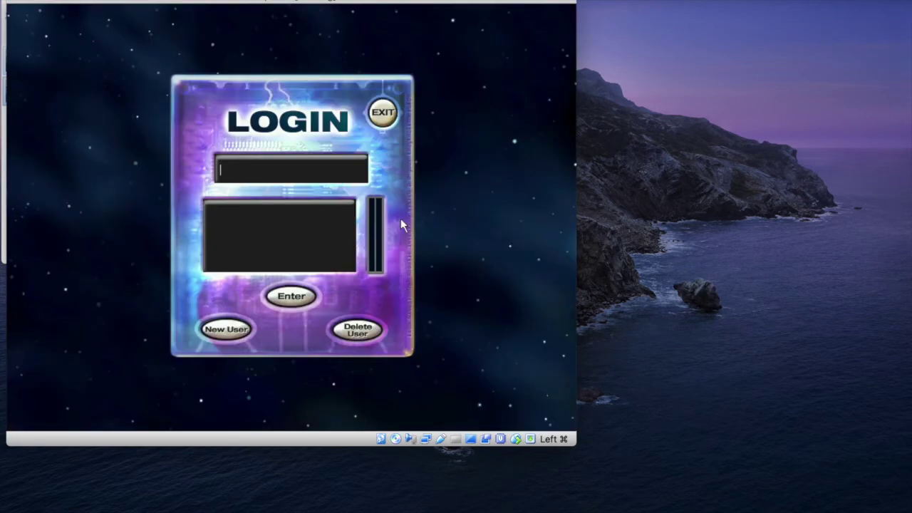
type("shah")
left_click(291, 296)
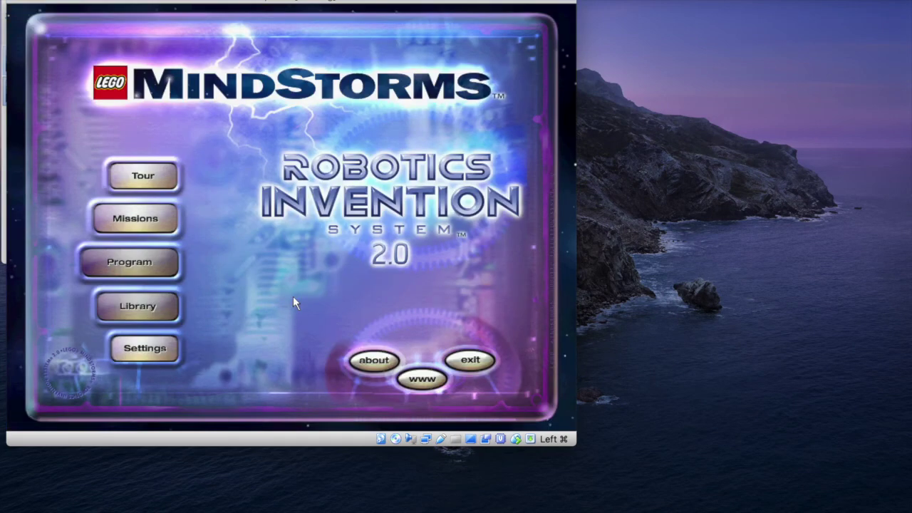
Check the tower and RCX status in the settings, start and stop the beacon, and leave without accepting changes
left_click(154, 349)
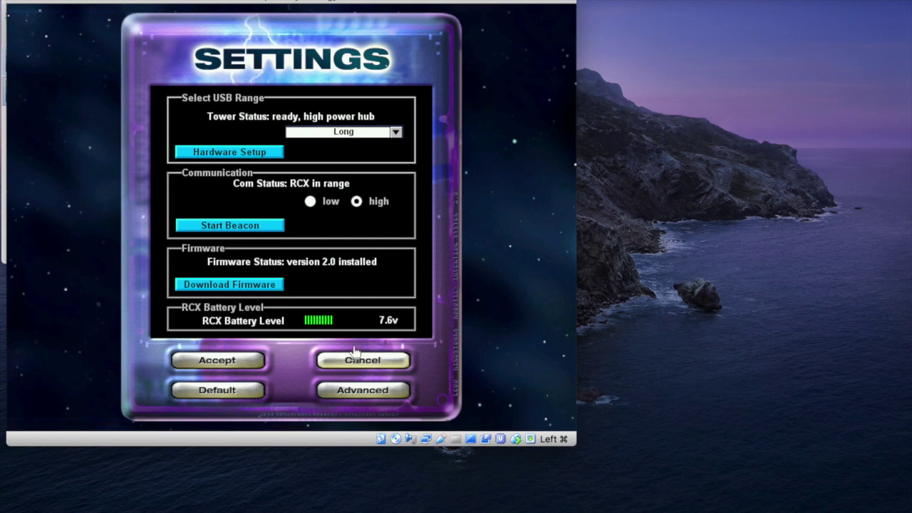
left_click(241, 232)
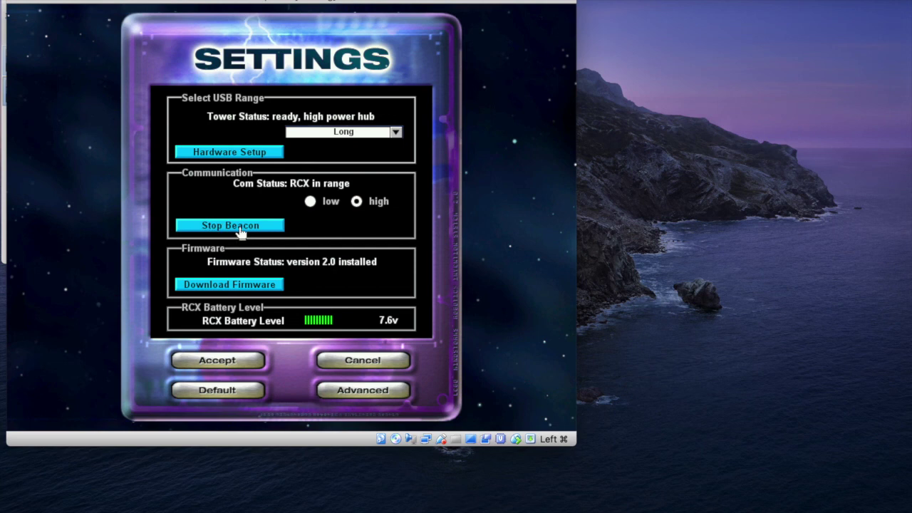
left_click(241, 228)
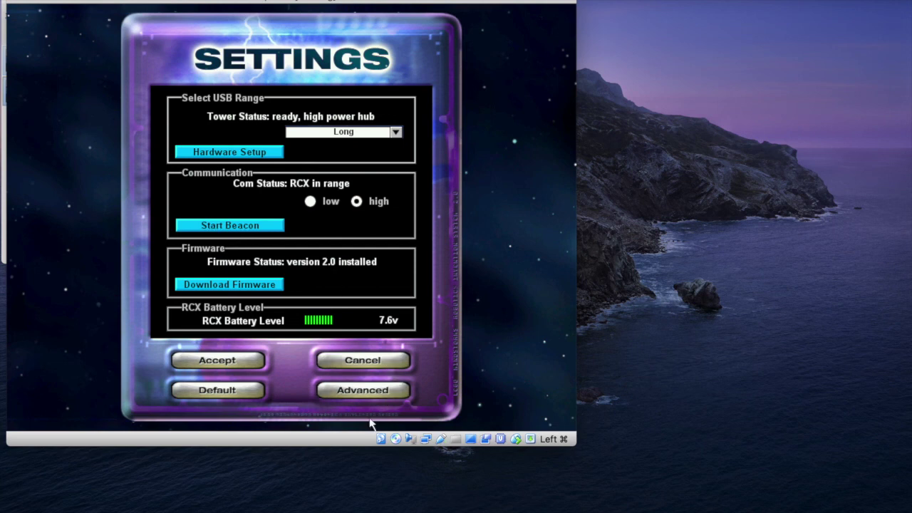
left_click(368, 366)
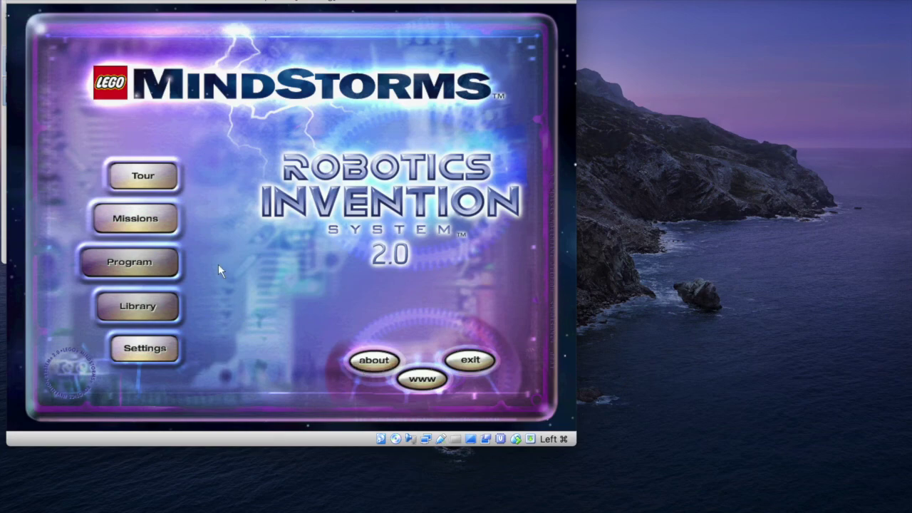